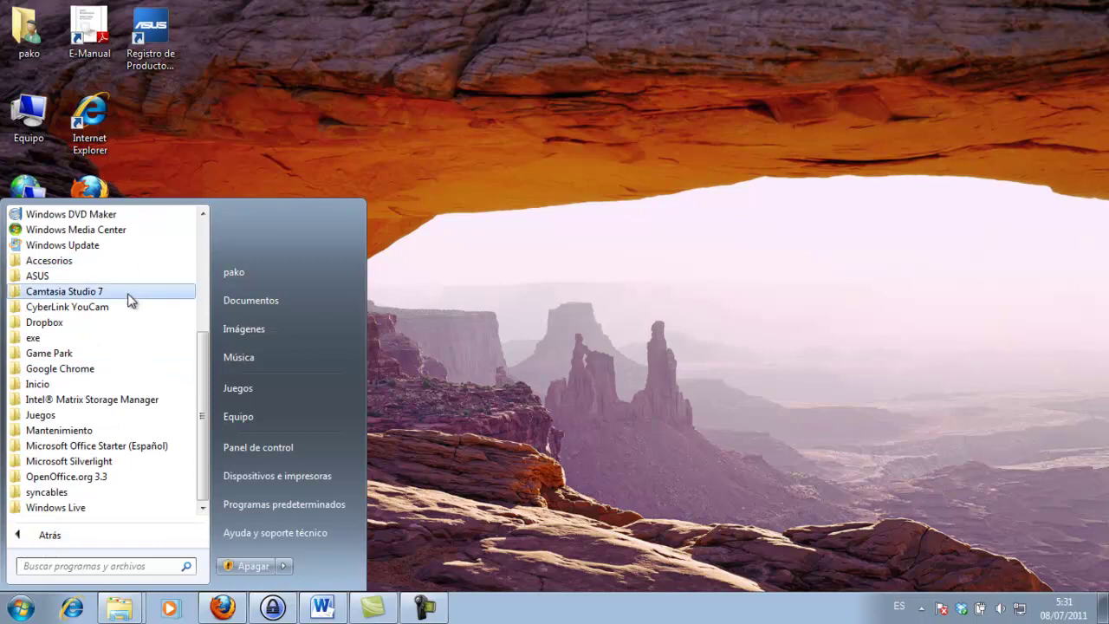
Start OpenOffice.org Base from the OpenOffice.org 3.3 program group to bring up the database wizard.
click(17, 482)
click(85, 415)
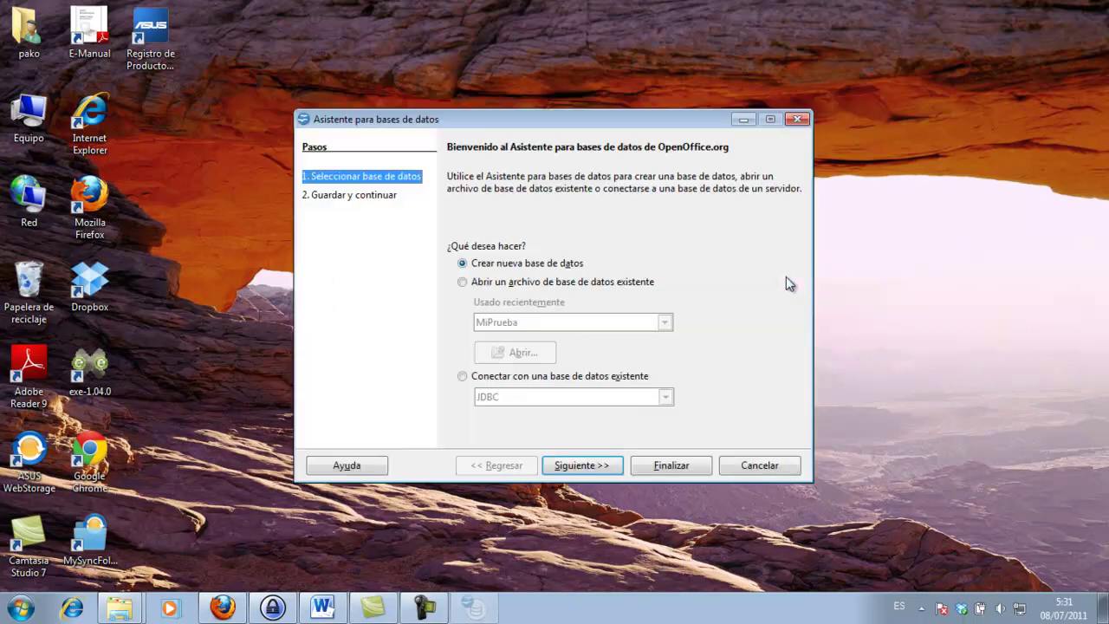
drag(704, 126, 727, 104)
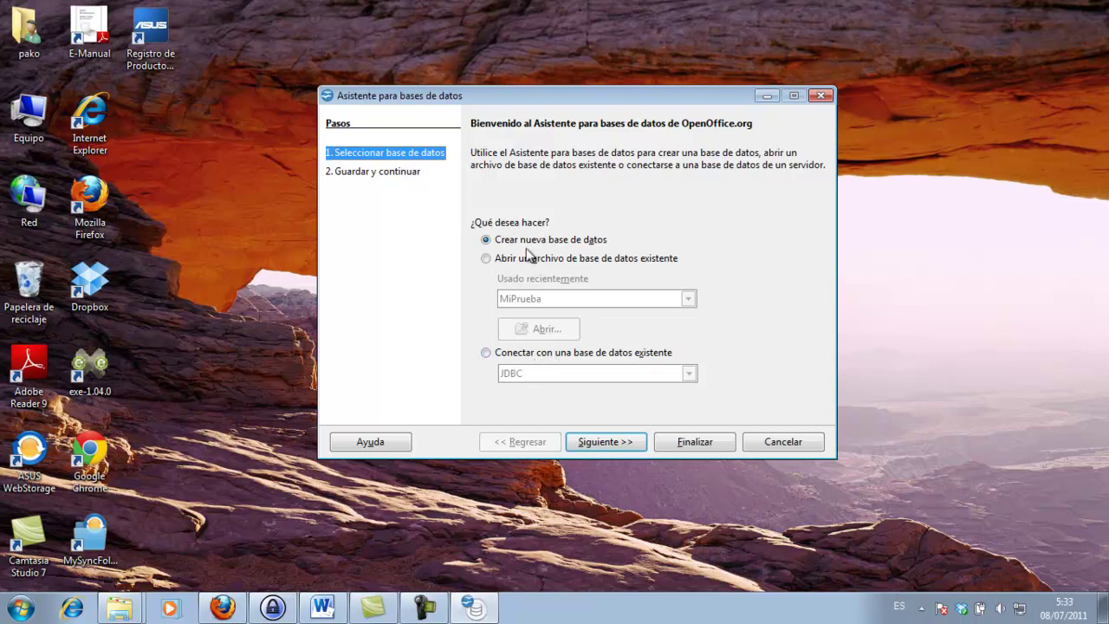
Set the wizard to create a new database without registering it in OpenOffice.org, and finish the wizard to reach saving.
click(587, 444)
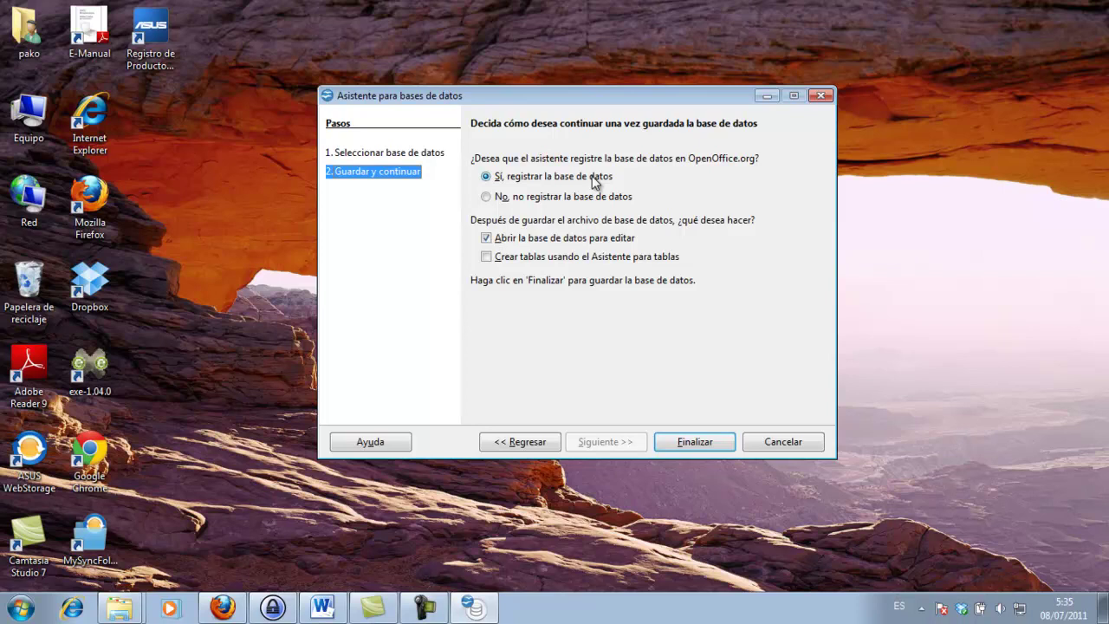
click(499, 197)
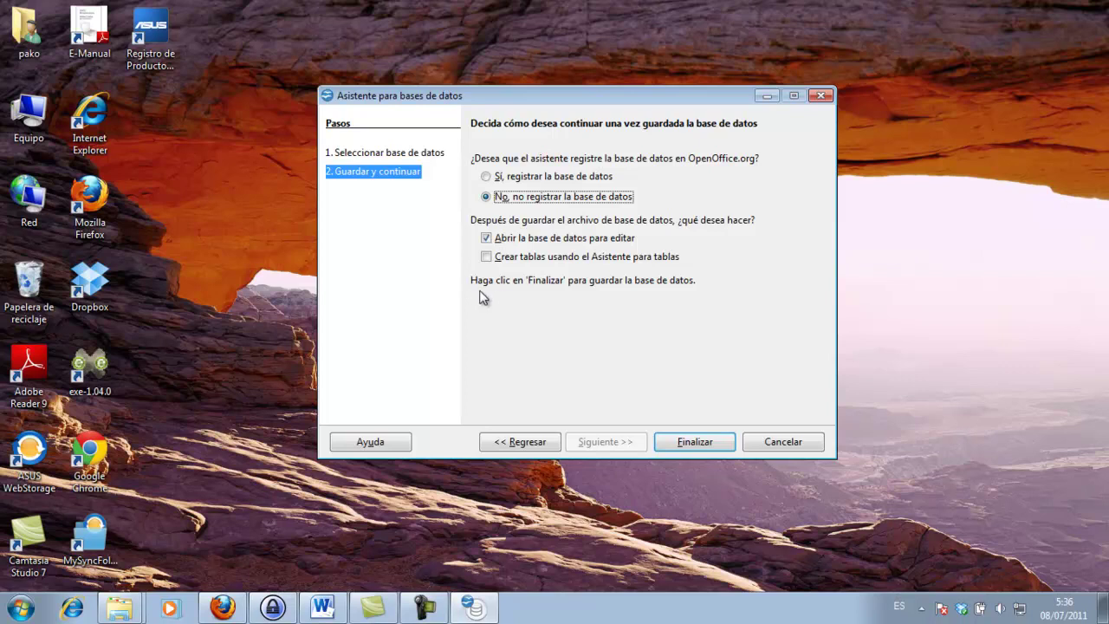
click(675, 445)
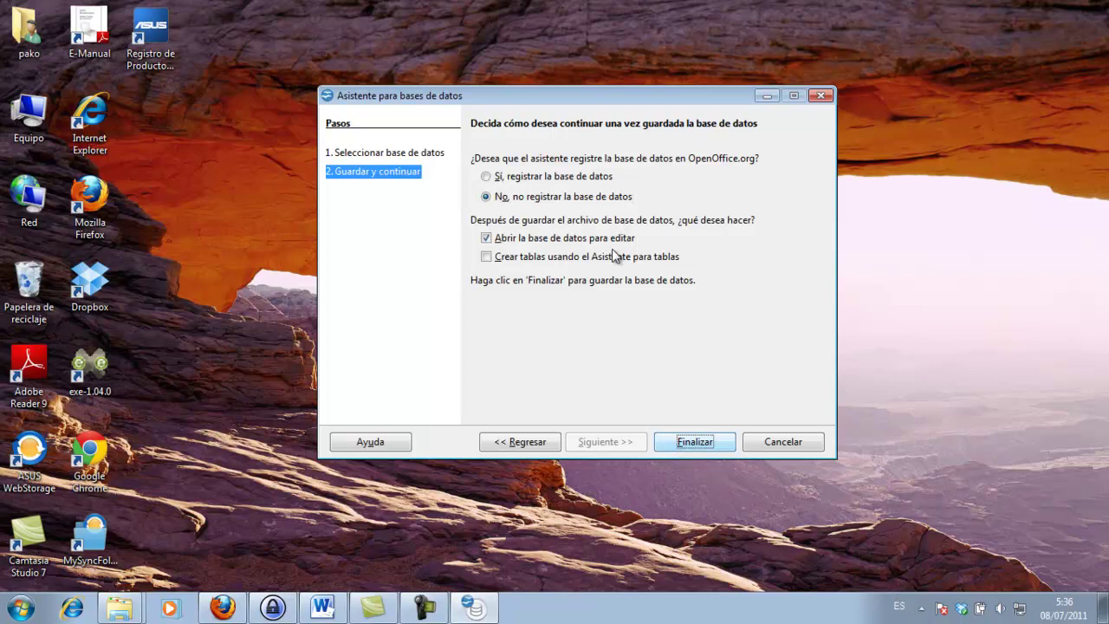
click(685, 443)
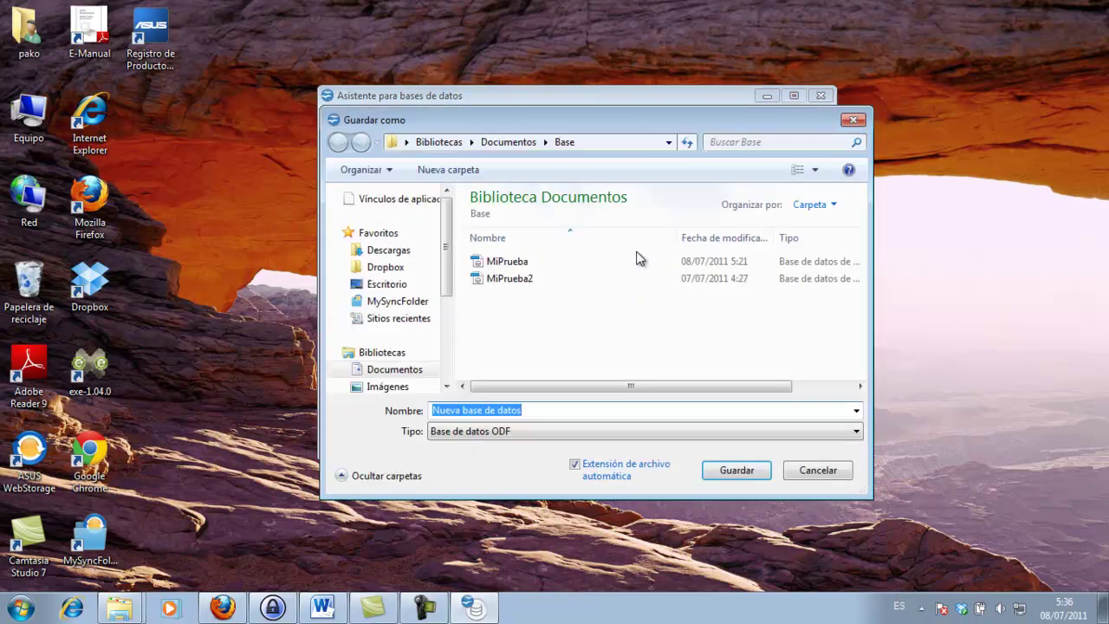
Save the new database as MiPrueba3 in the Base folder of the Documents library.
drag(610, 121, 604, 127)
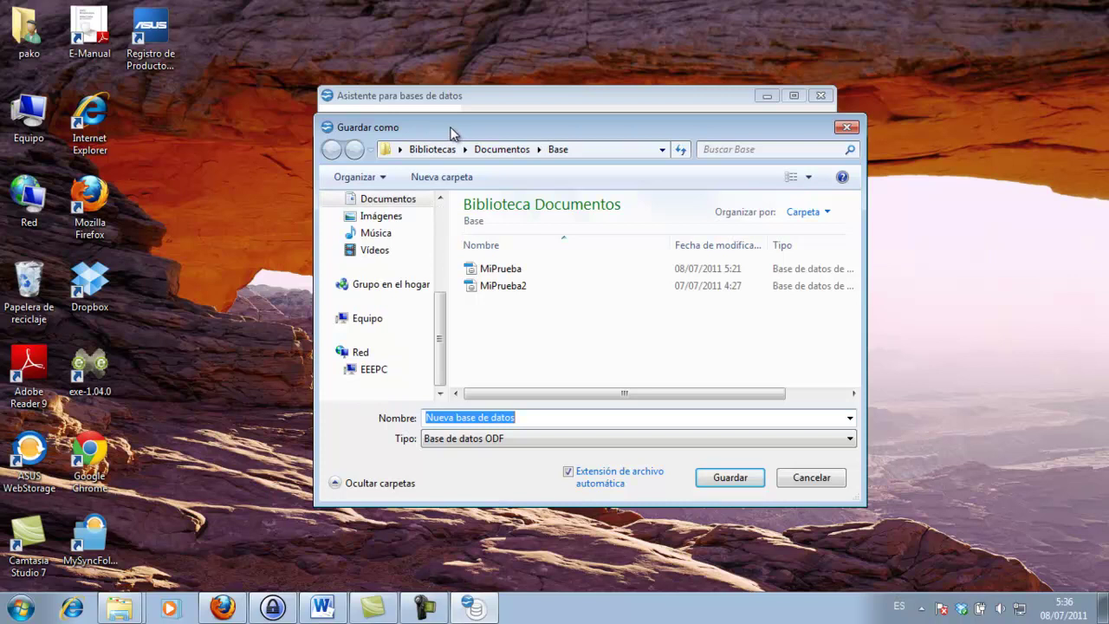
scroll(310, 200, up, 3)
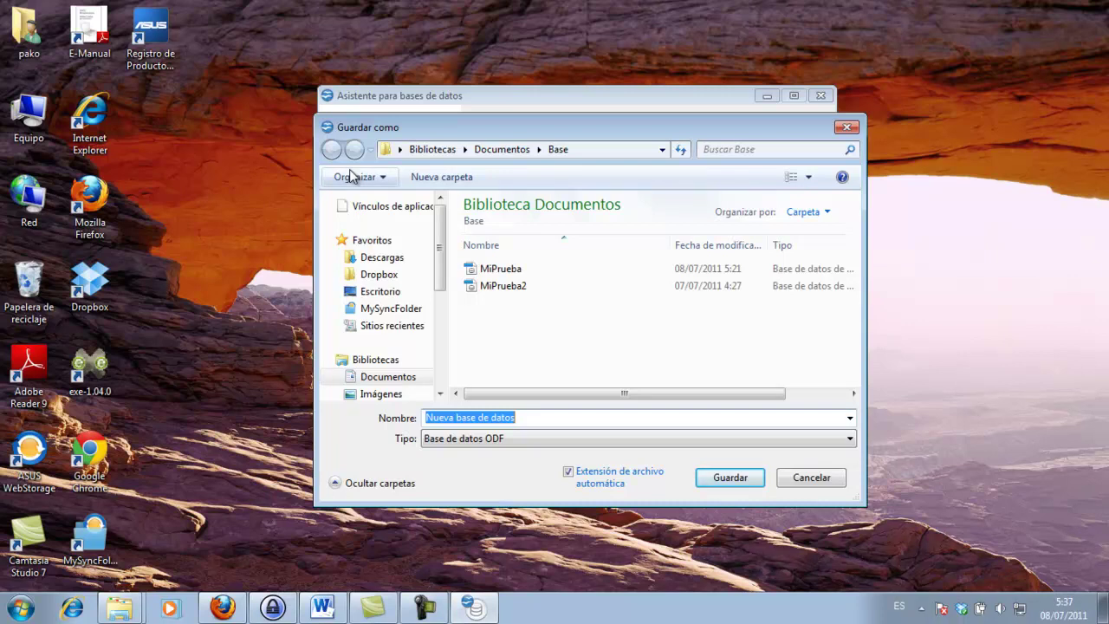
click(524, 418)
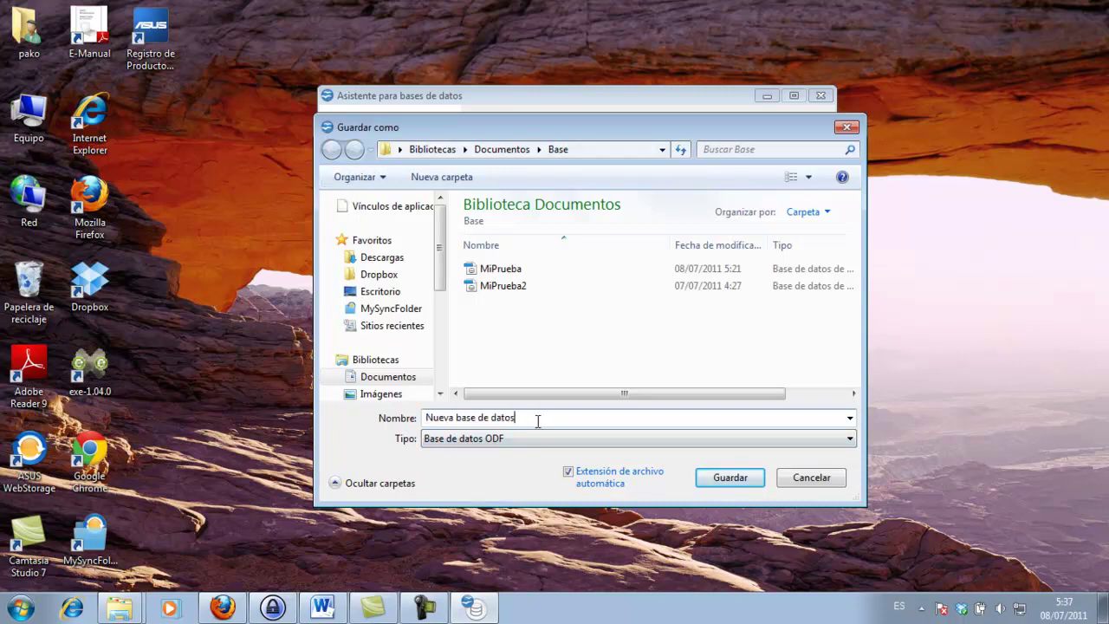
key(BackSpace)
key(BackSpace)
key(BackSpace)
key(BackSpace)
key(BackSpace)
key(BackSpace)
key(BackSpace)
key(BackSpace)
key(BackSpace)
key(BackSpace)
key(BackSpace)
key(BackSpace)
key(BackSpace)
key(BackSpace)
key(BackSpace)
key(BackSpace)
key(BackSpace)
key(BackSpace)
key(BackSpace)
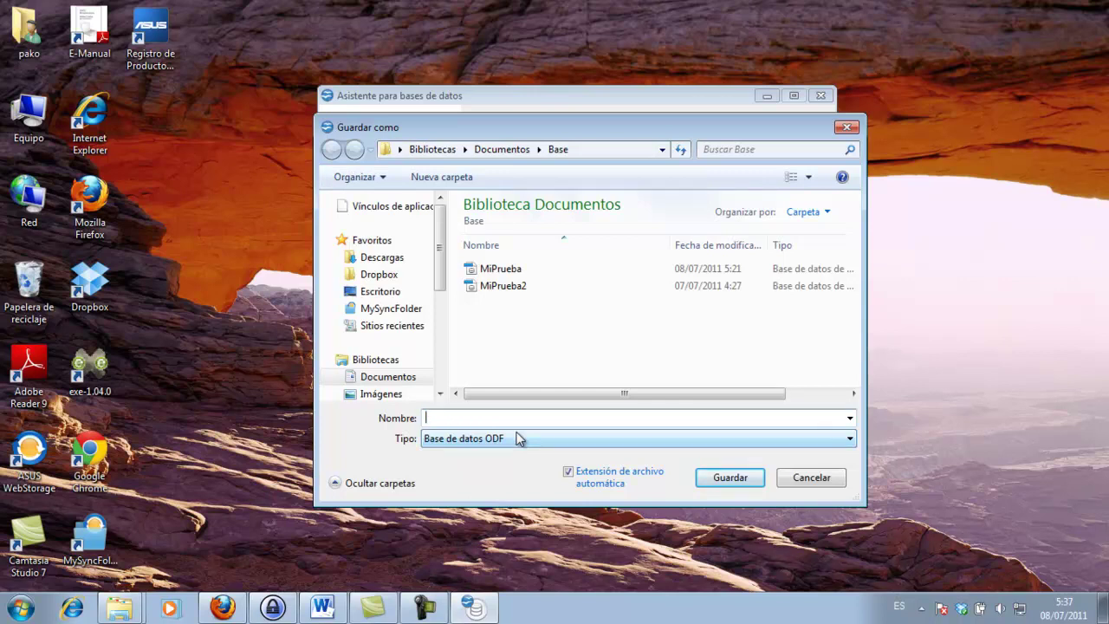
text(MiPru)
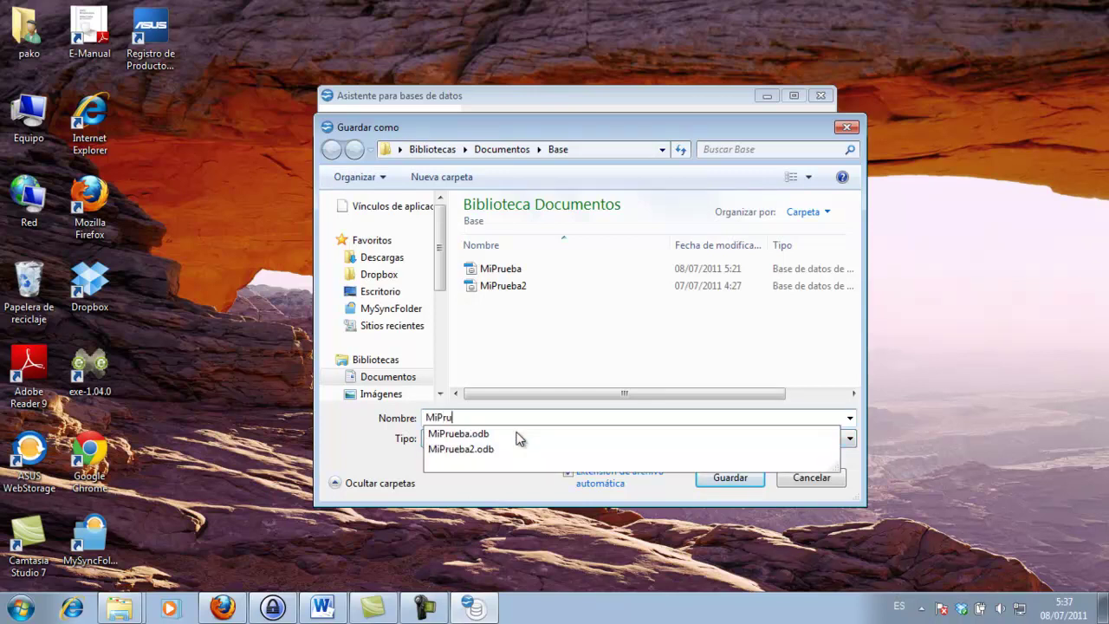
text(eba3)
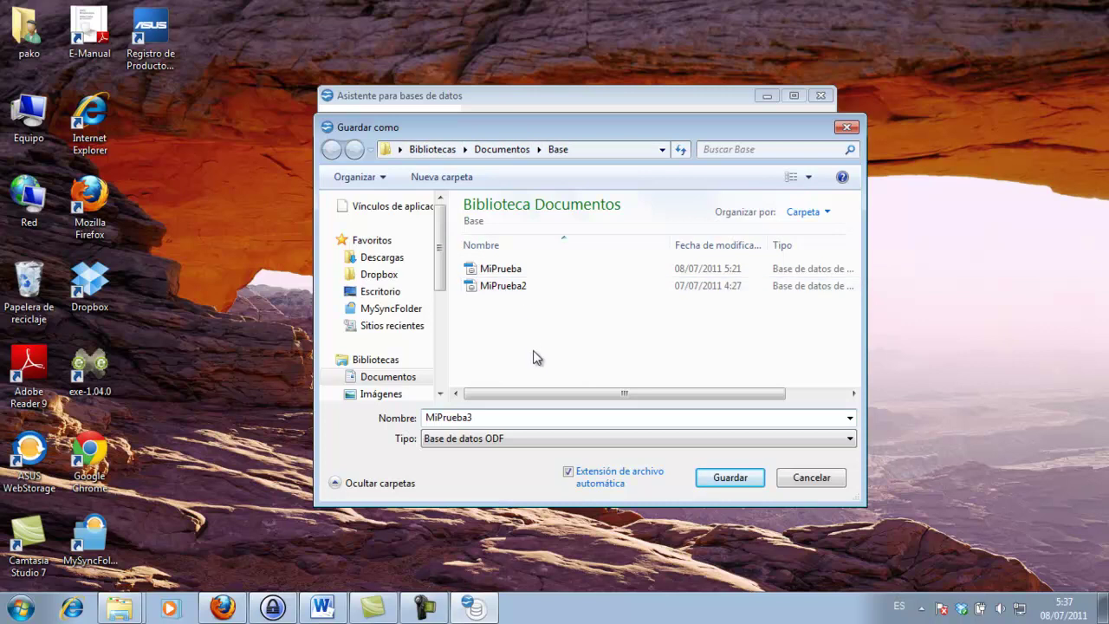
click(736, 478)
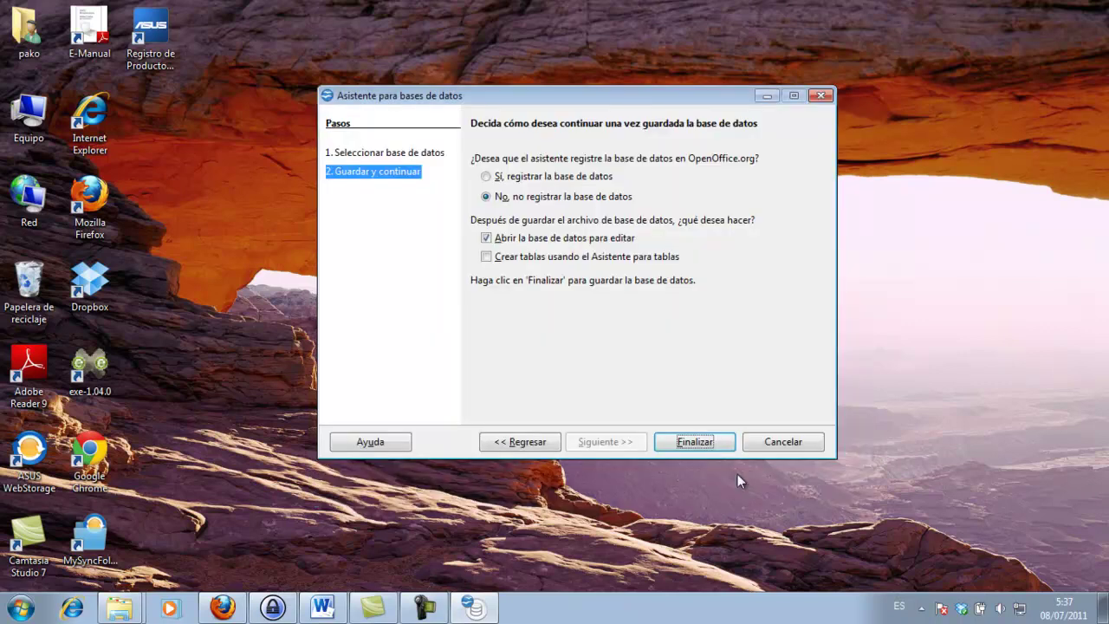
click(695, 440)
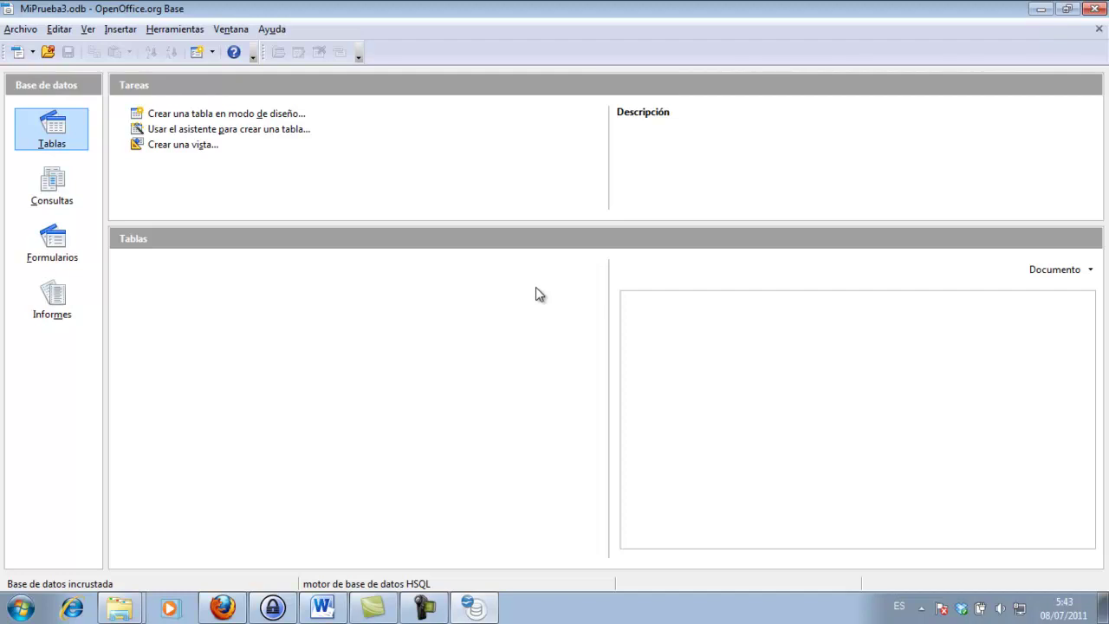
Quit OpenOffice.org Base and start it again from the OpenOffice.org 3.3 program group.
click(29, 31)
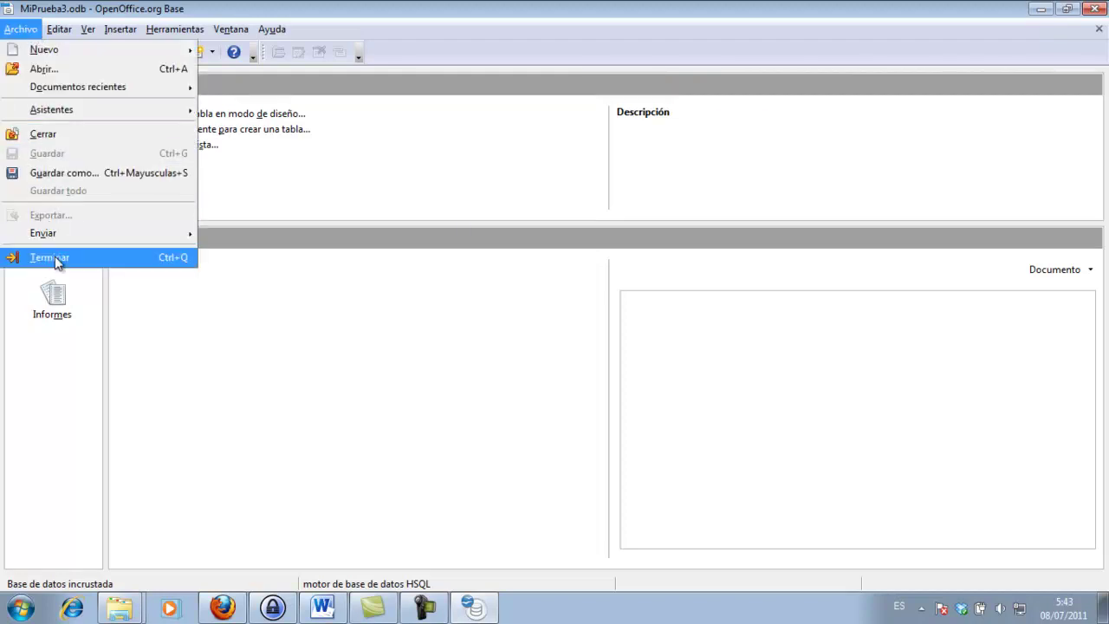
click(55, 257)
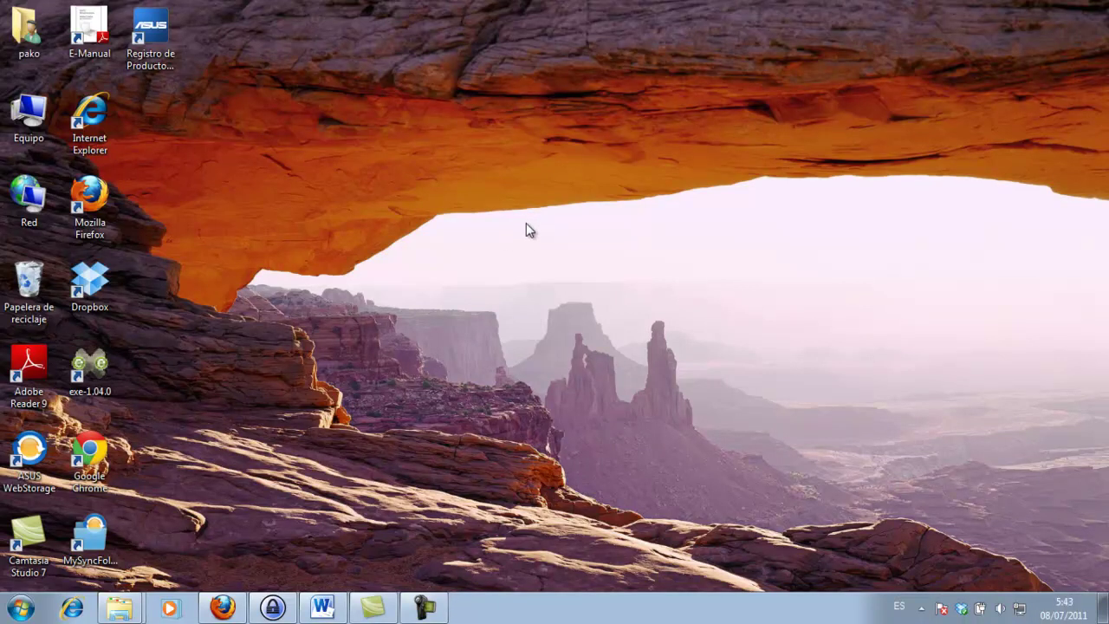
click(26, 612)
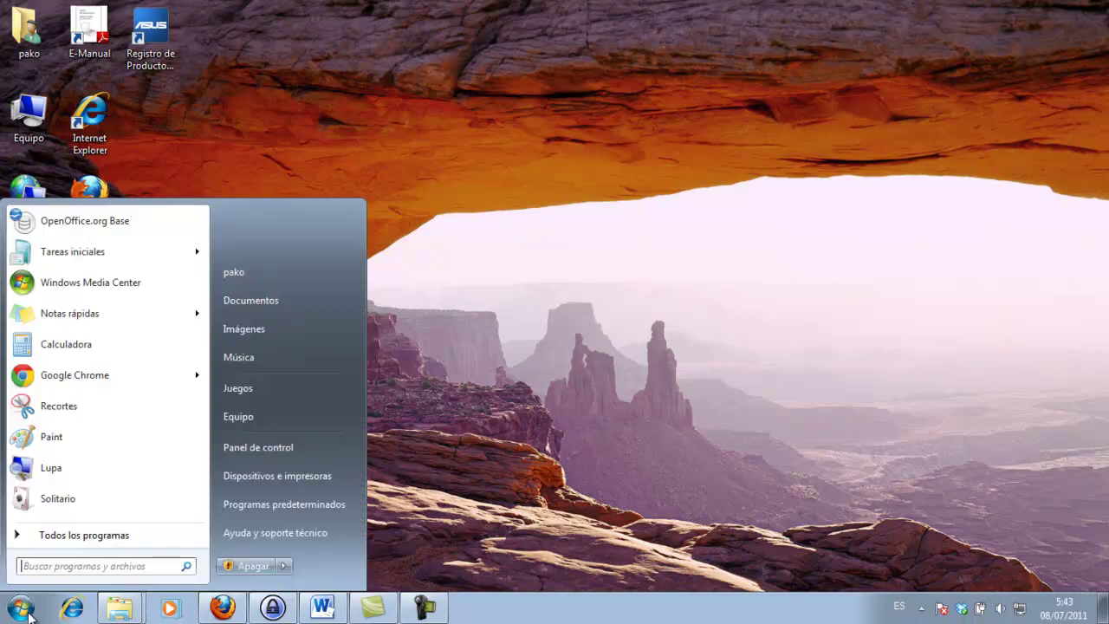
click(67, 533)
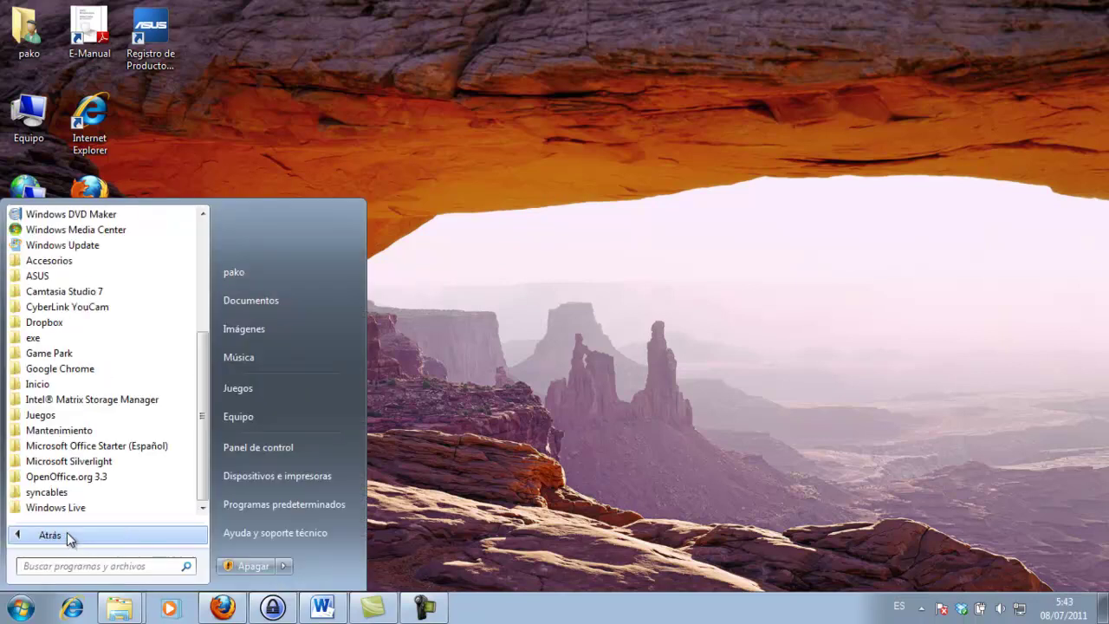
click(44, 478)
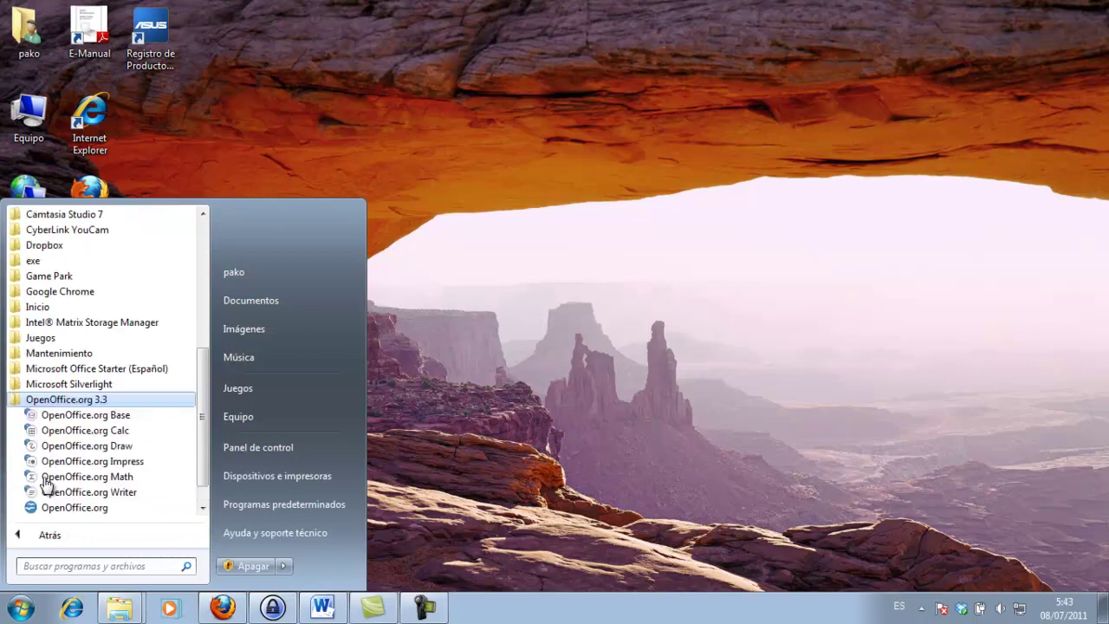
click(79, 416)
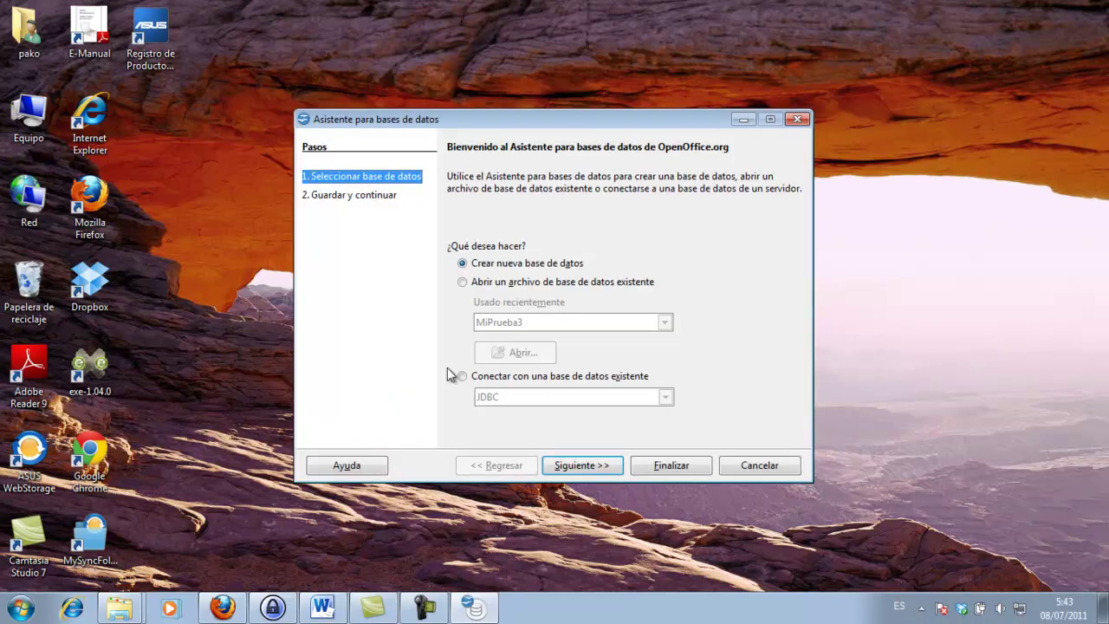
drag(574, 122, 581, 77)
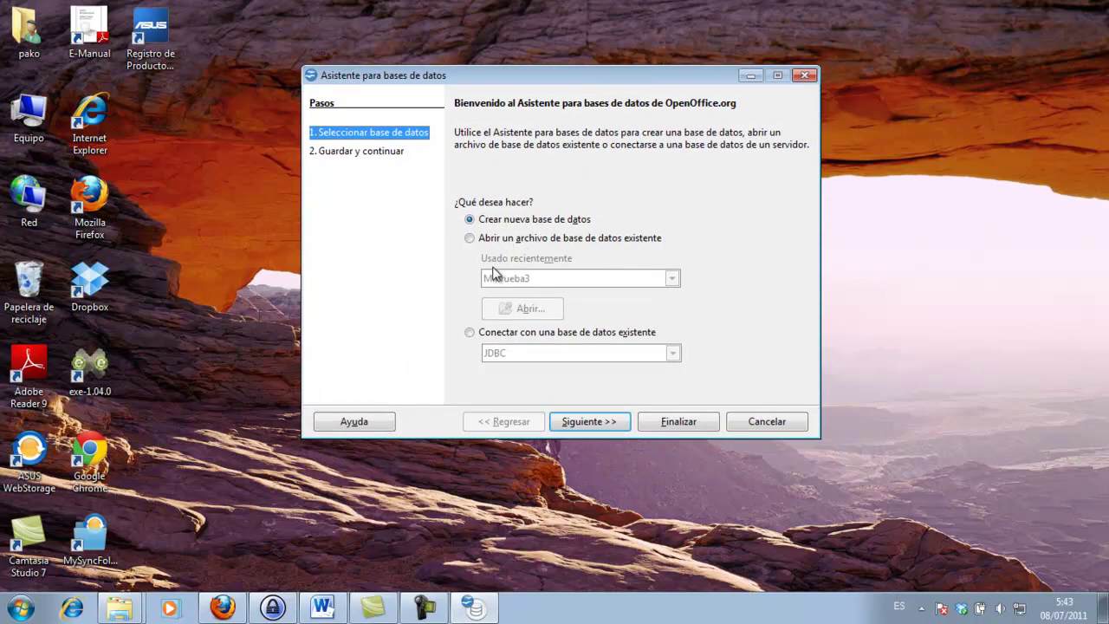
Choose to open an existing database file and review the recently used databases, keeping MiPrueba3 selected.
click(490, 240)
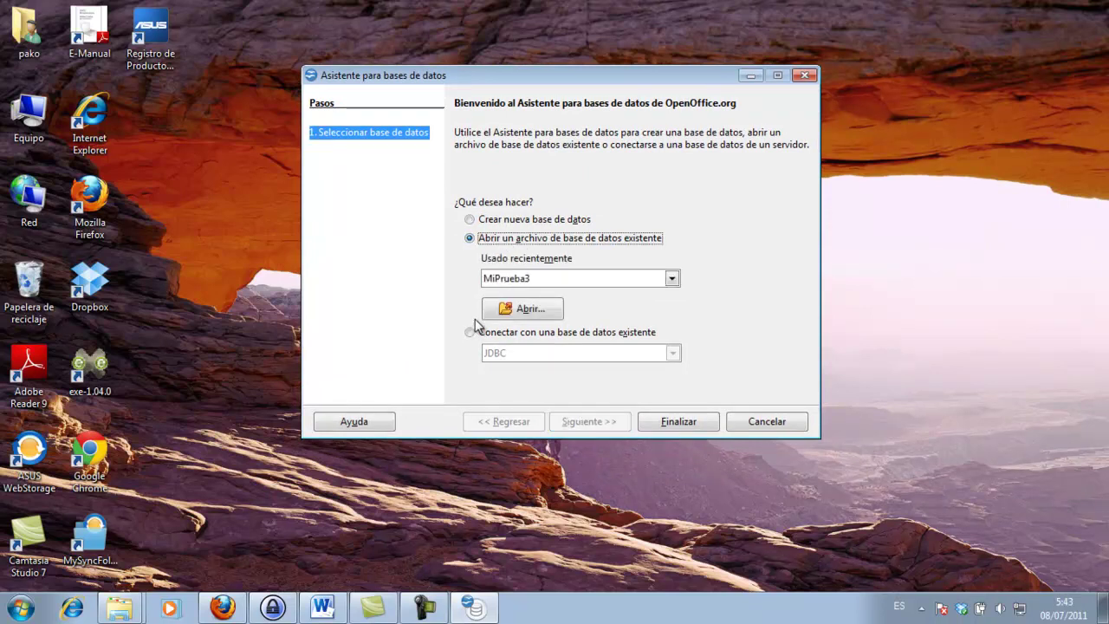
click(671, 279)
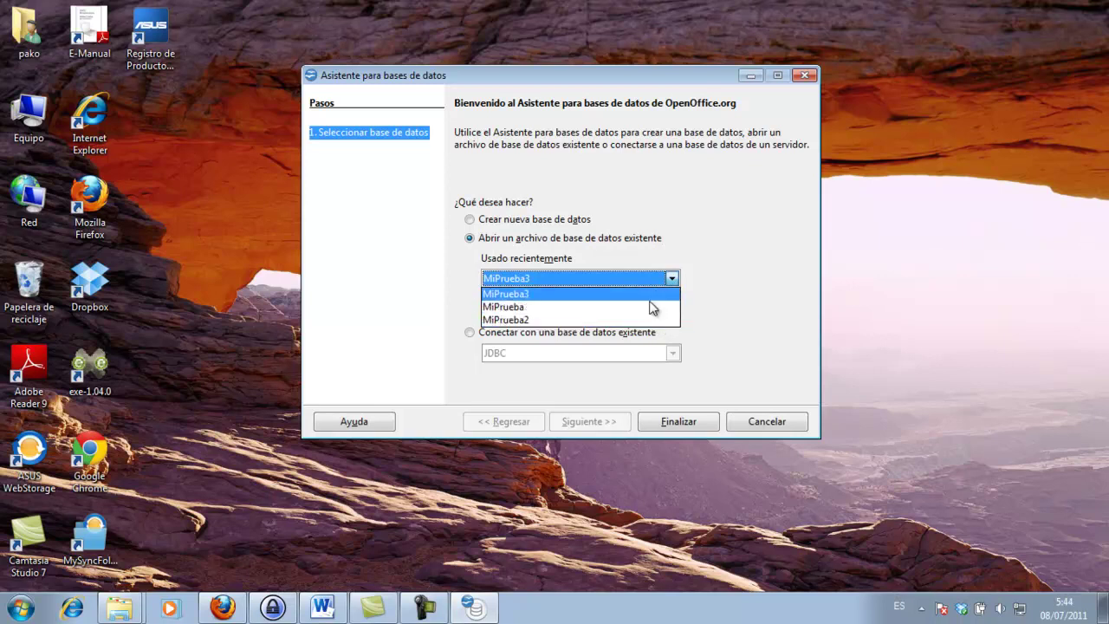
click(709, 248)
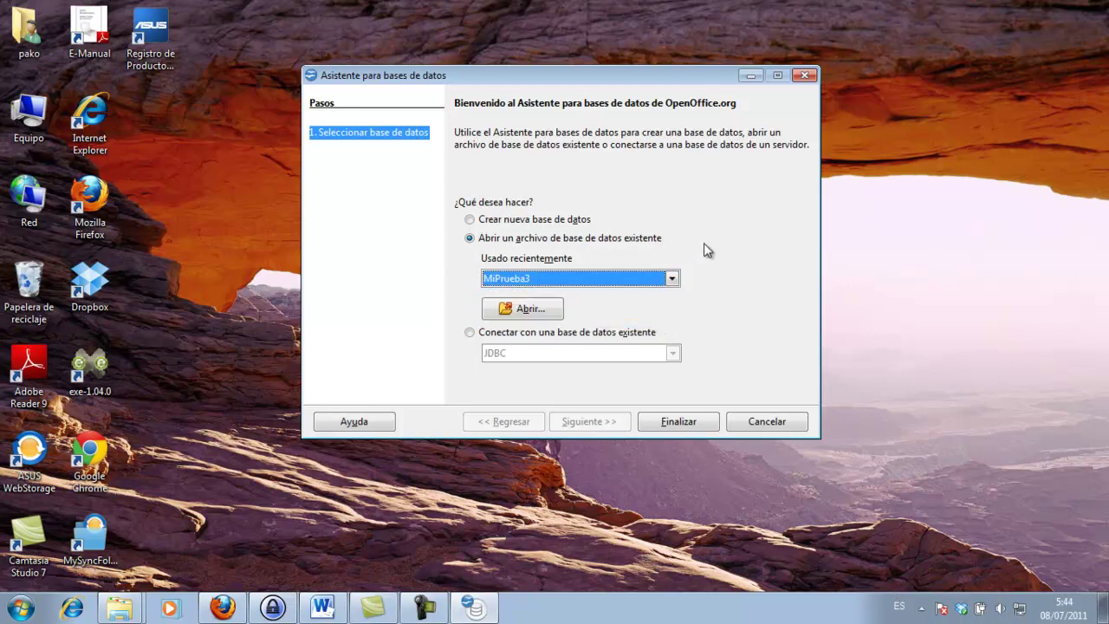
click(672, 278)
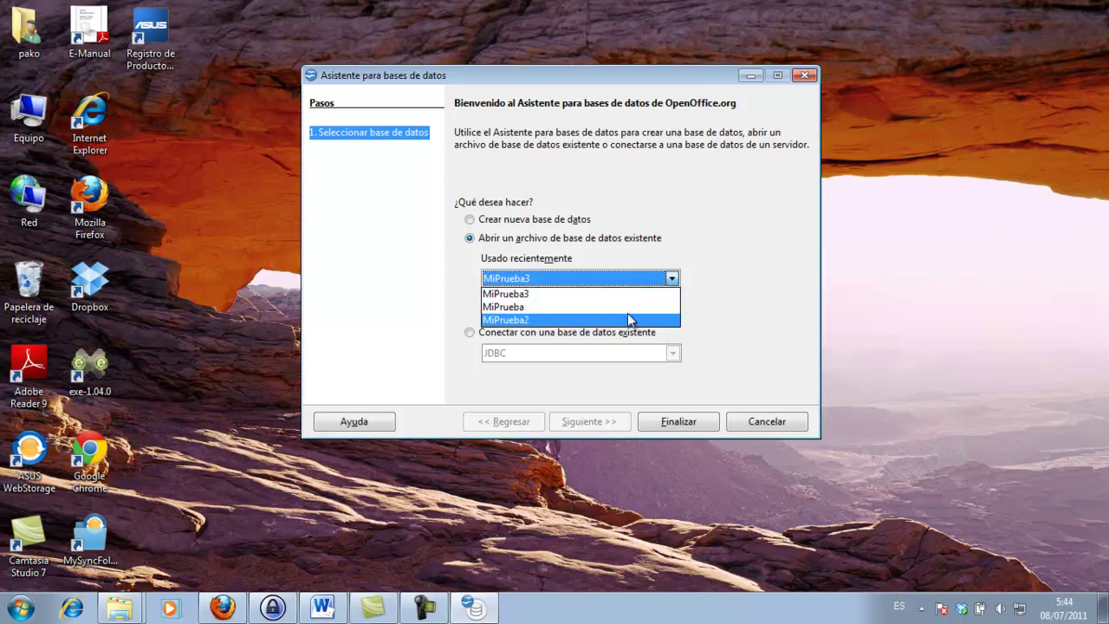
click(703, 230)
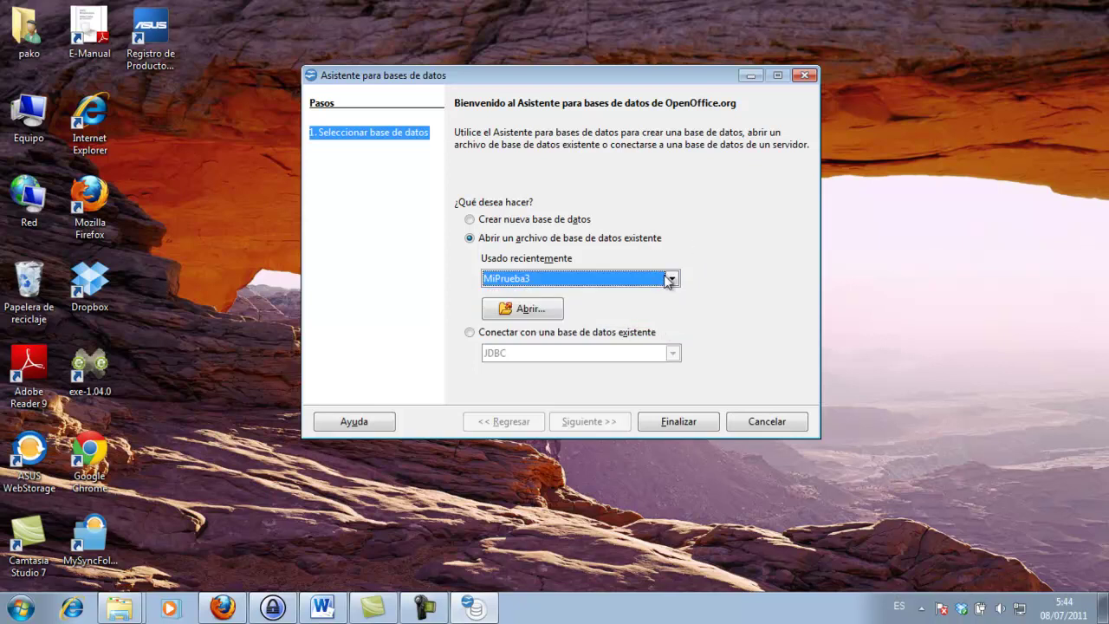
Browse for the existing database file and open MiPrueba3 from the Base folder.
click(548, 315)
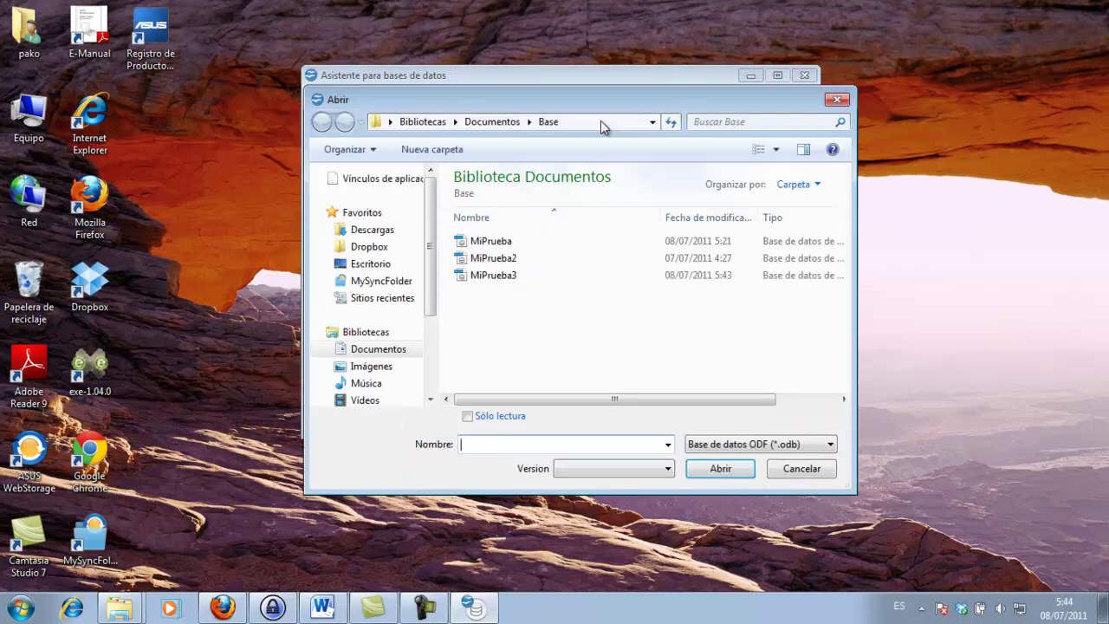
drag(610, 103, 562, 103)
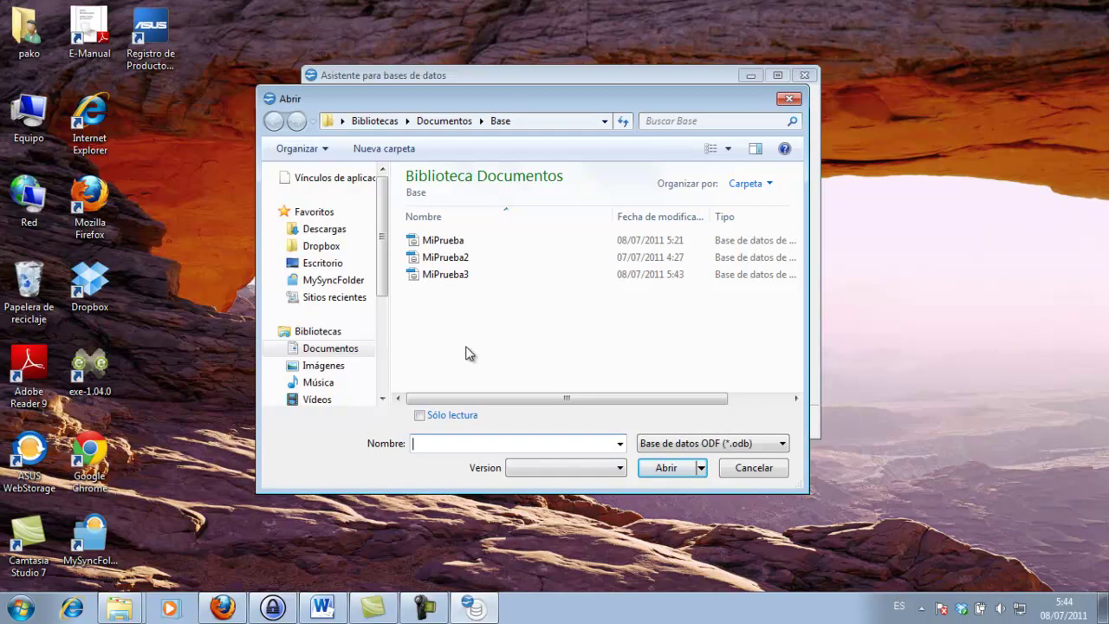
click(421, 273)
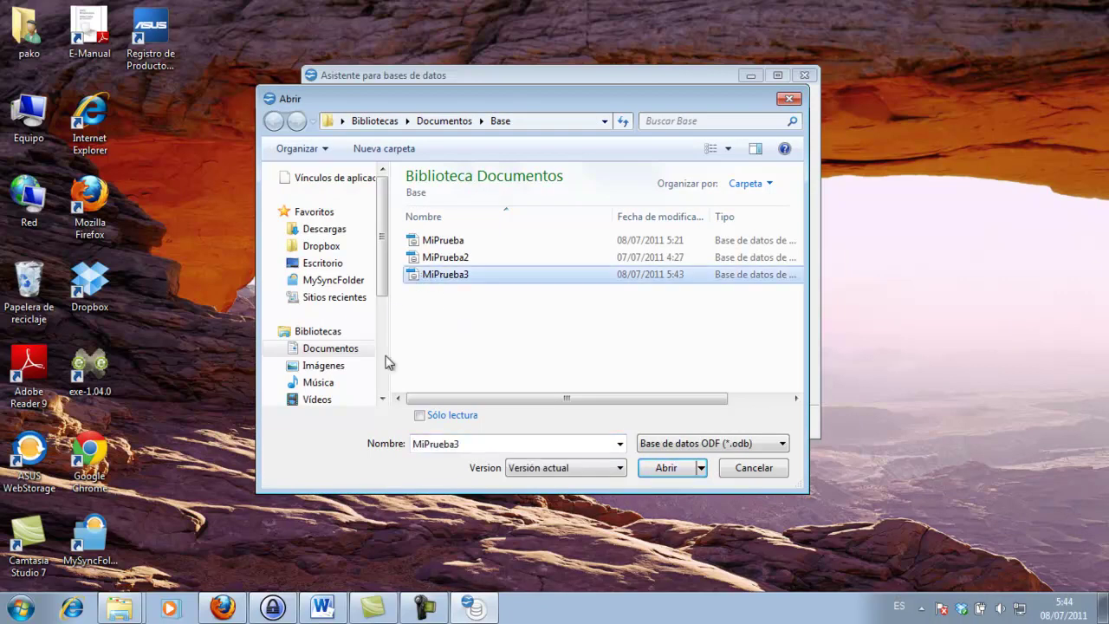
click(679, 468)
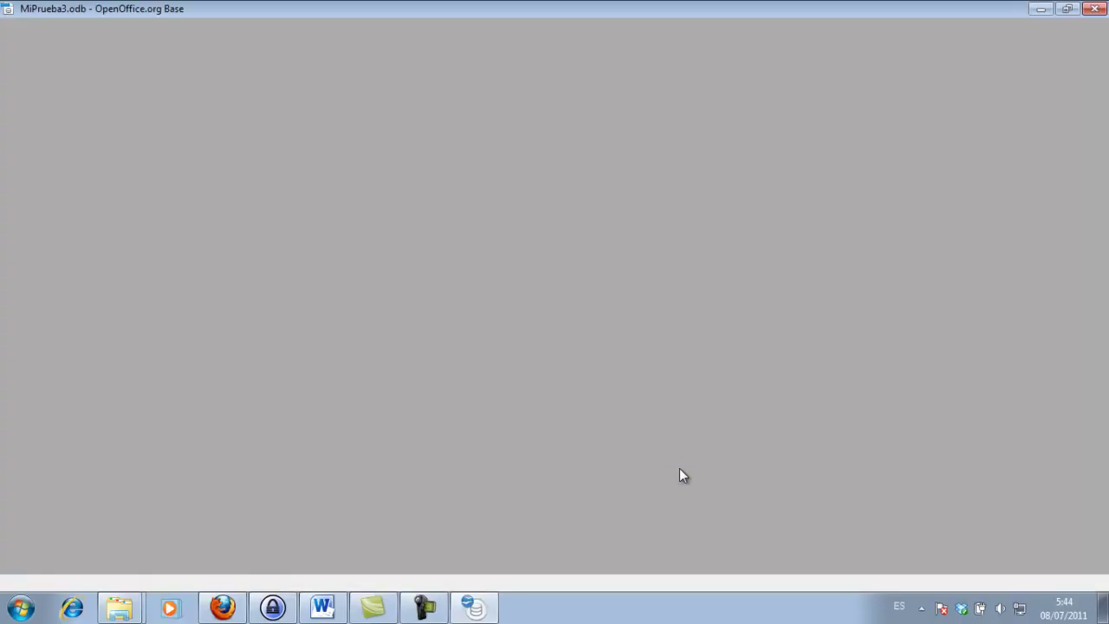